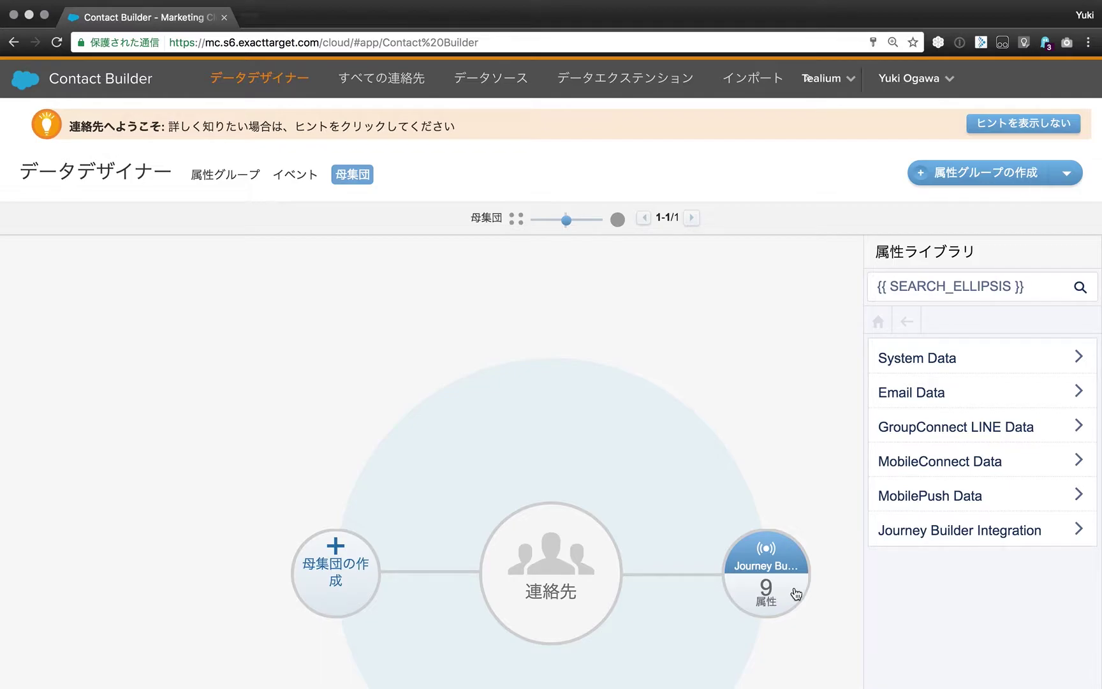
# Open the Journey Builder Integration attribute group in Data Designer and inspect its link to Contact Key
pyautogui.click(795, 590)
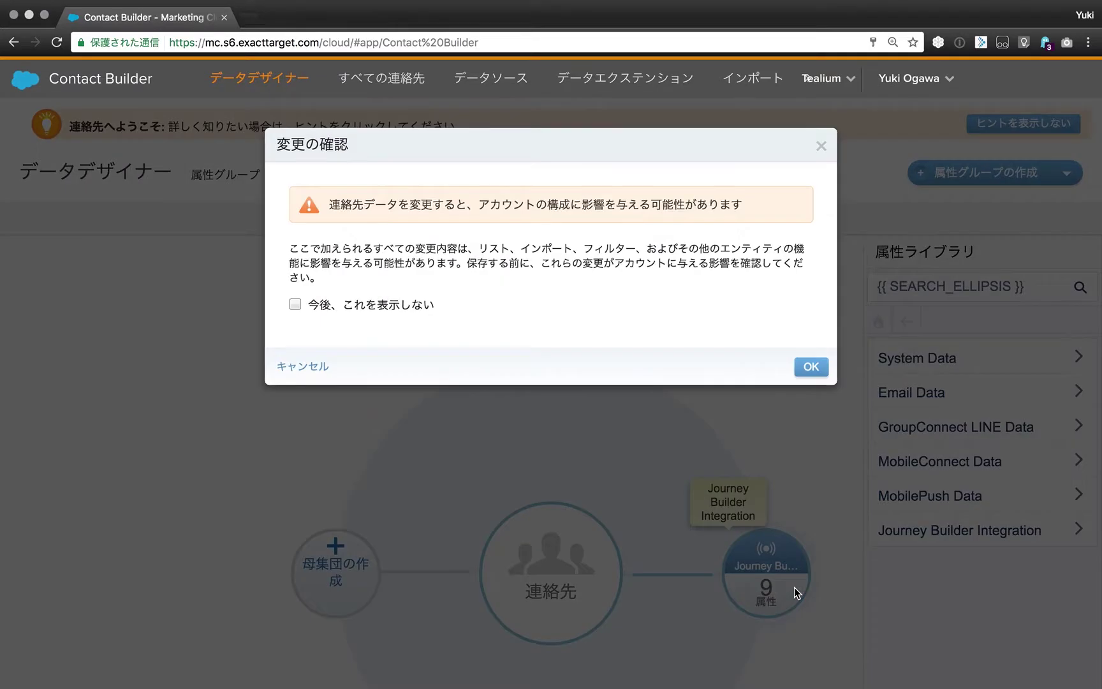
pyautogui.click(811, 367)
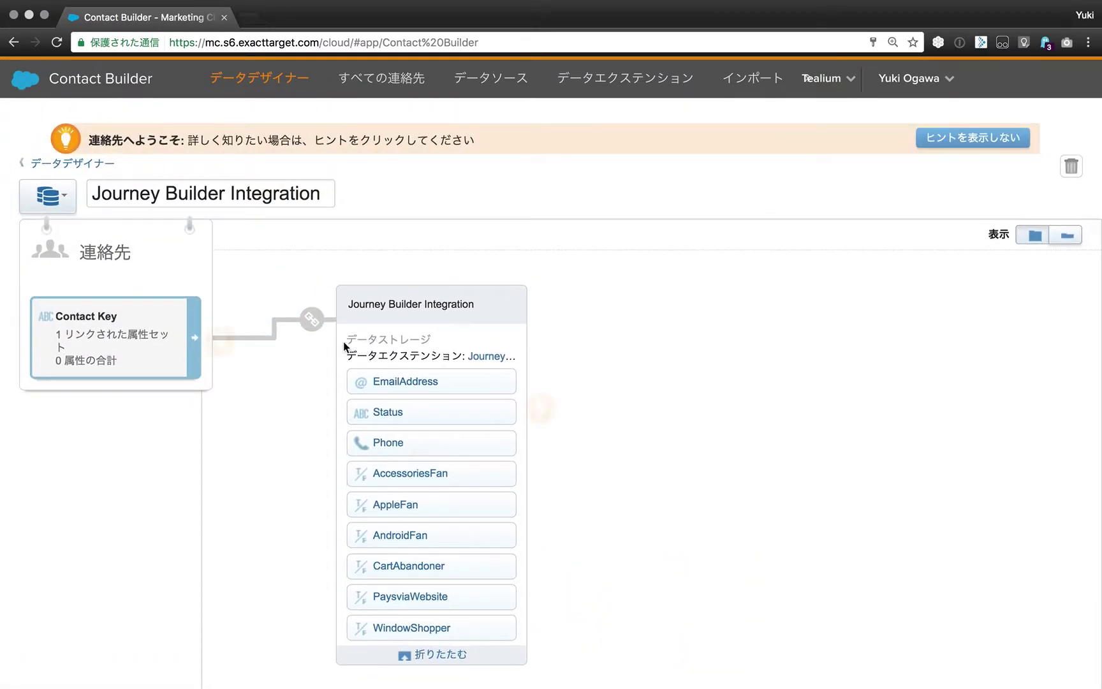
pyautogui.moveTo(311, 317)
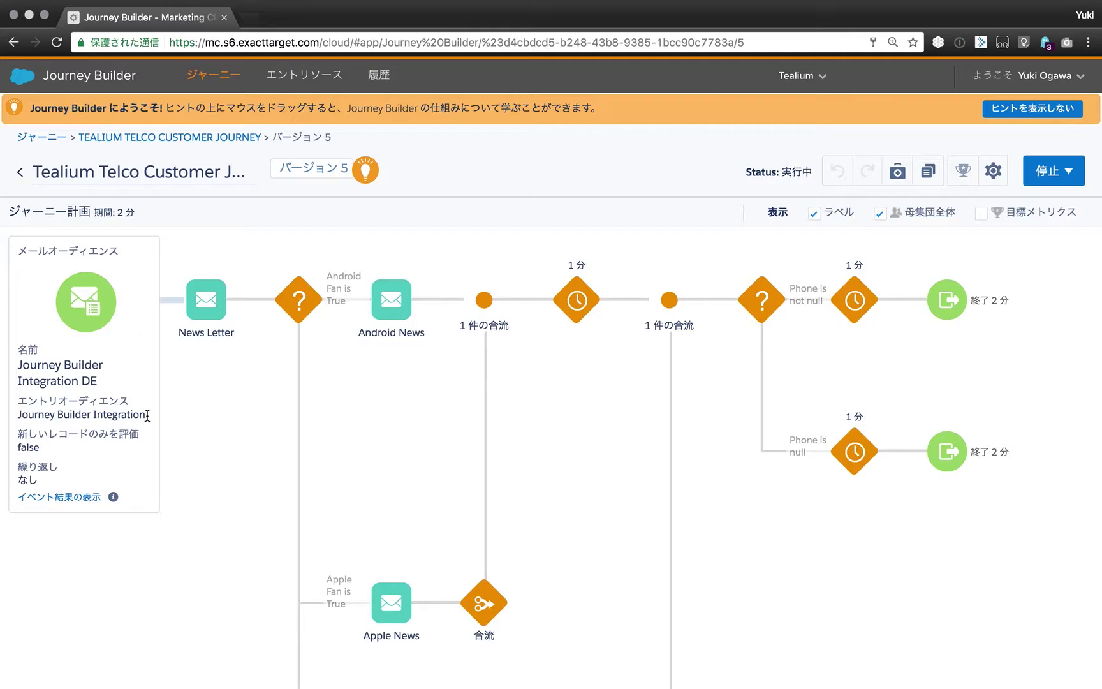
pyautogui.moveTo(147, 415); pyautogui.dragTo(17, 403)
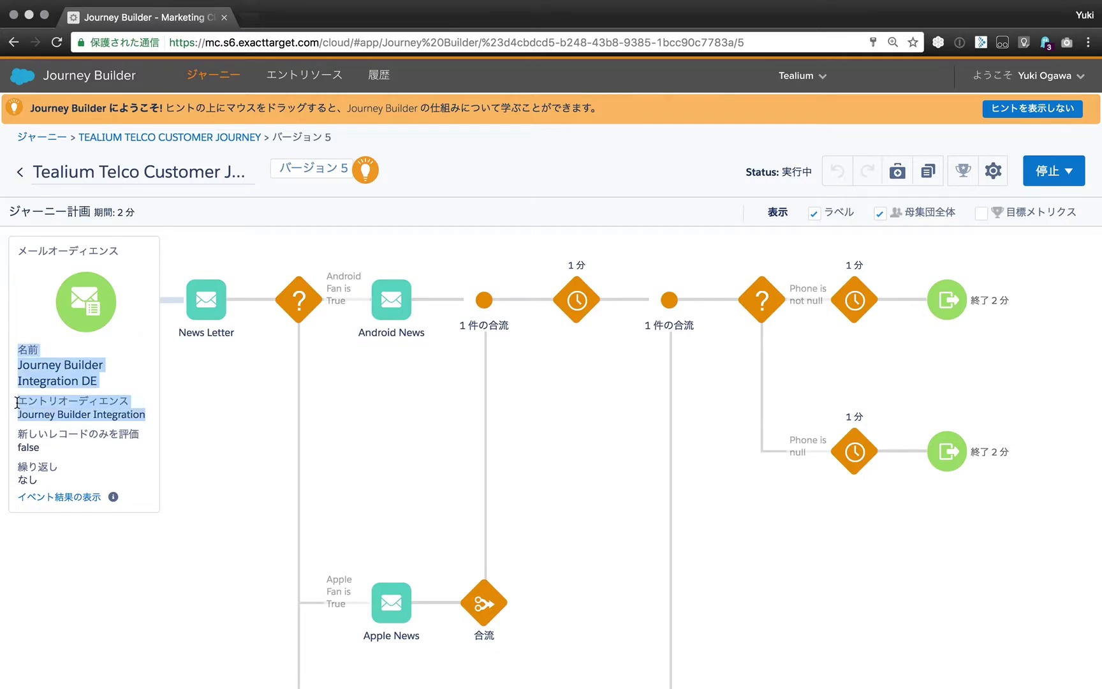
pyautogui.click(17, 402)
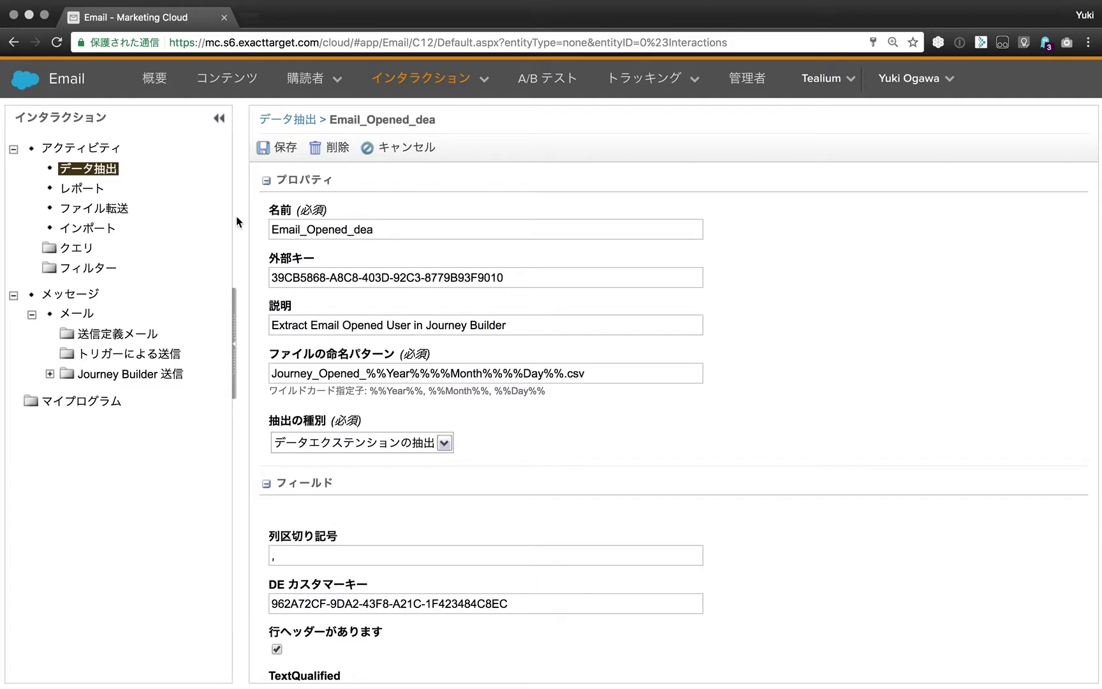
# Open the Email_Opened_fta file transfer activity in the Email interactions
pyautogui.click(107, 211)
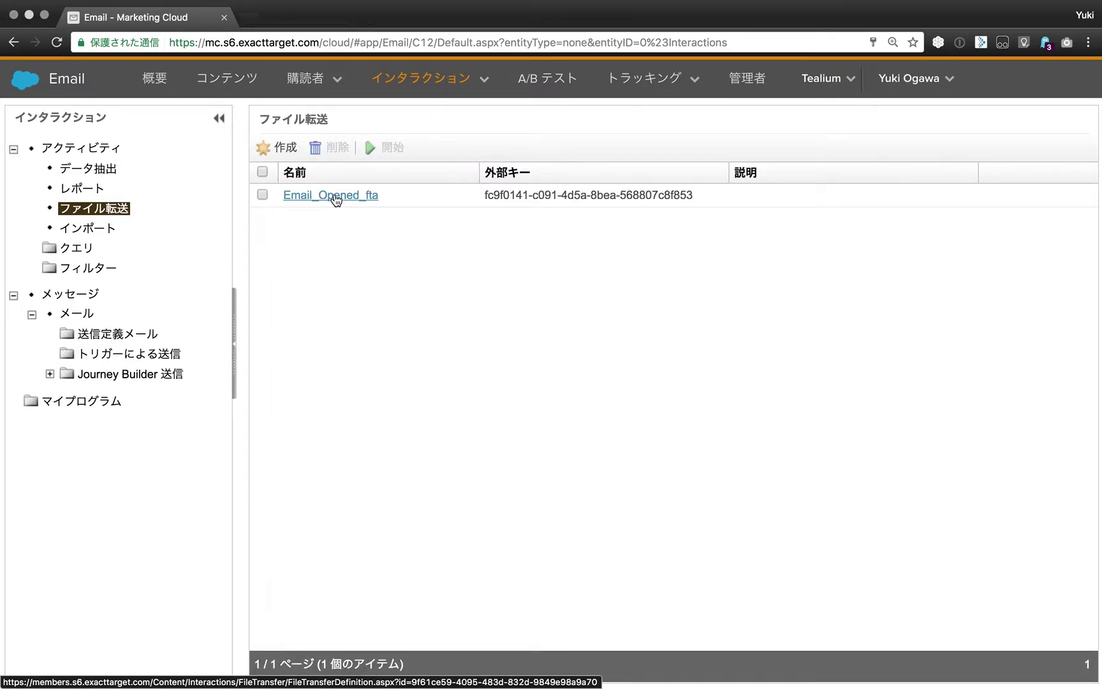
pyautogui.click(334, 195)
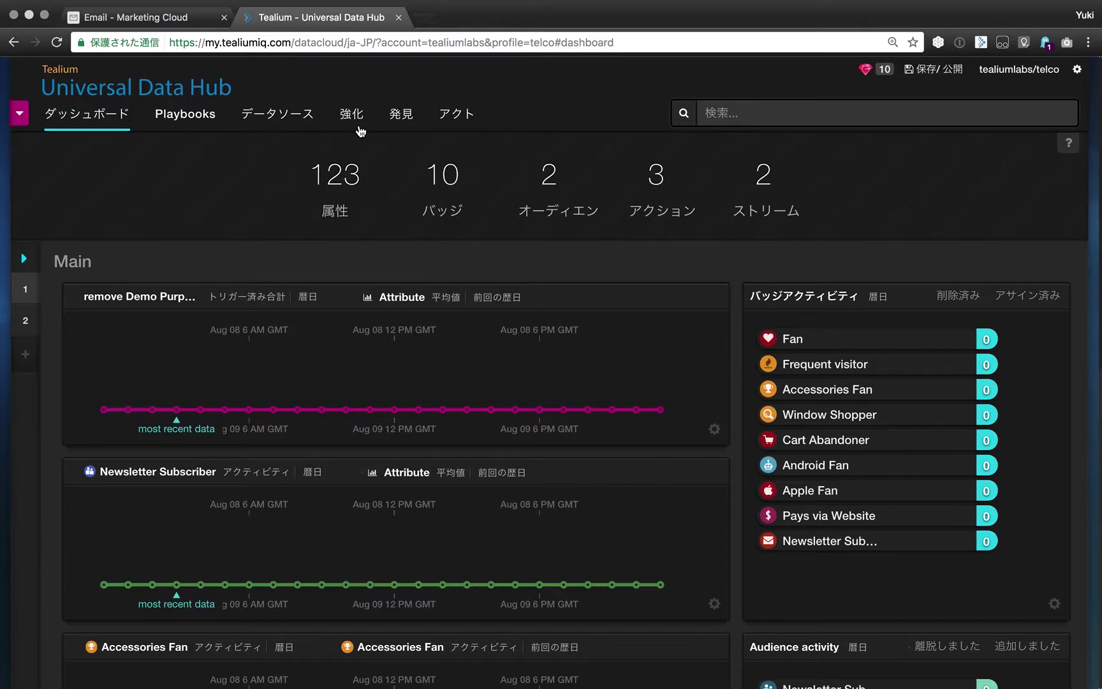
# In Tealium Universal Data Hub, open the visitor attributes and review the Android Fan badge's enrichment
pyautogui.moveTo(361, 131)
pyautogui.click(370, 155)
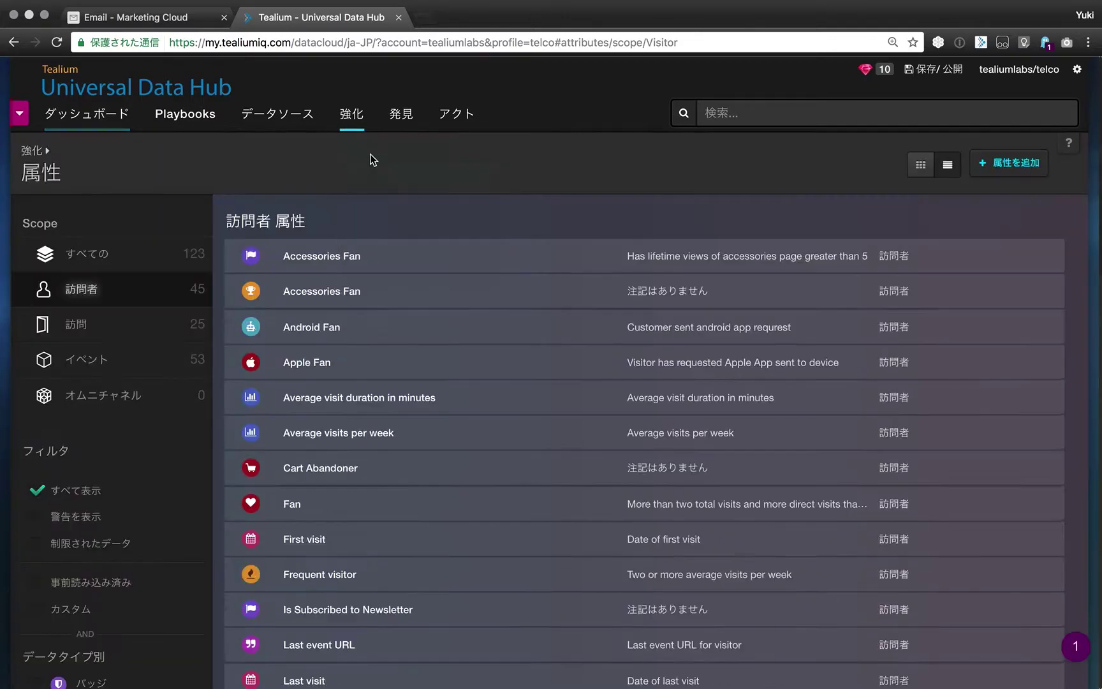
pyautogui.click(391, 326)
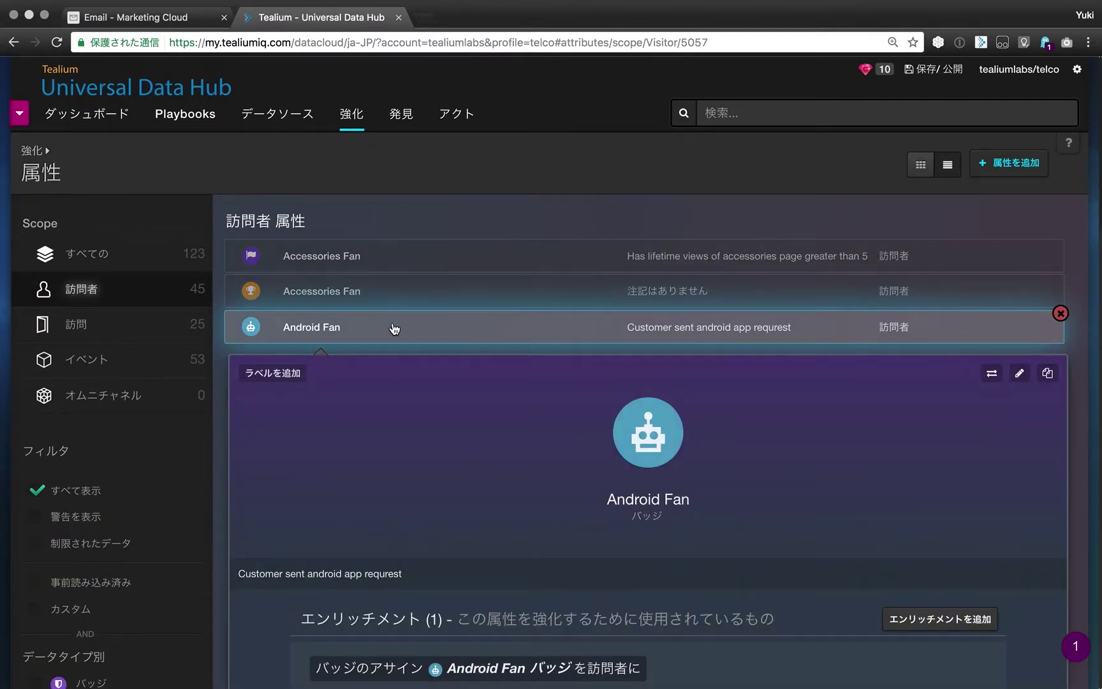
pyautogui.scroll(-5, 422, 401)
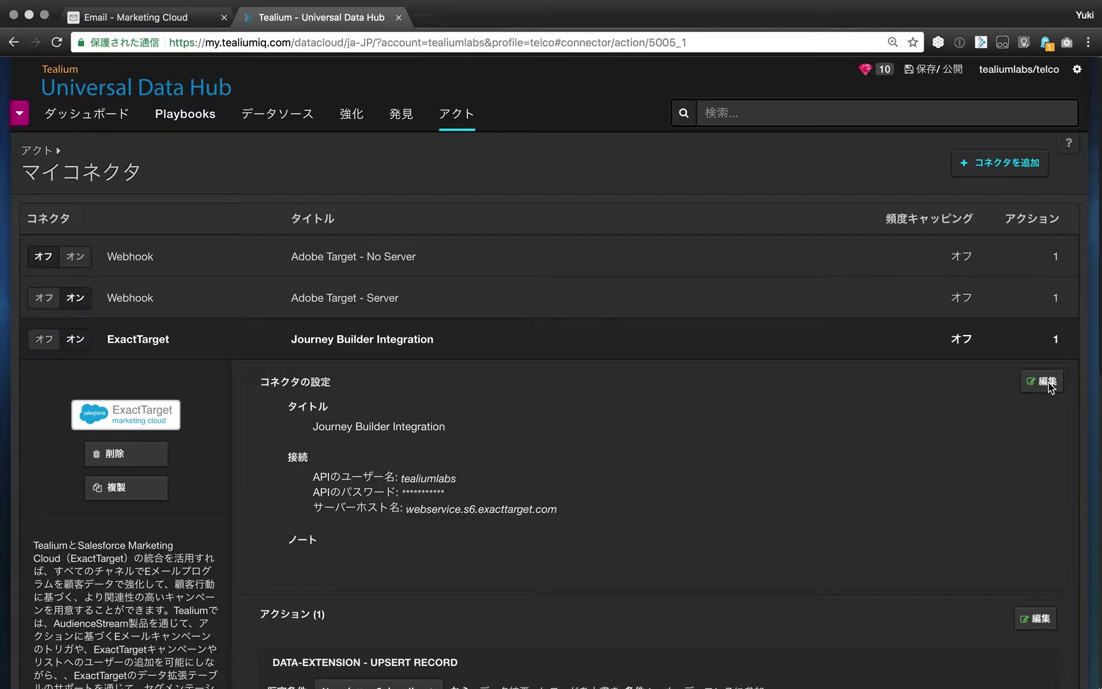
# Open the ExactTarget connector's configuration and review the source, data extension and column mappings of its Data-extension - Upsert Record action
pyautogui.click(1048, 382)
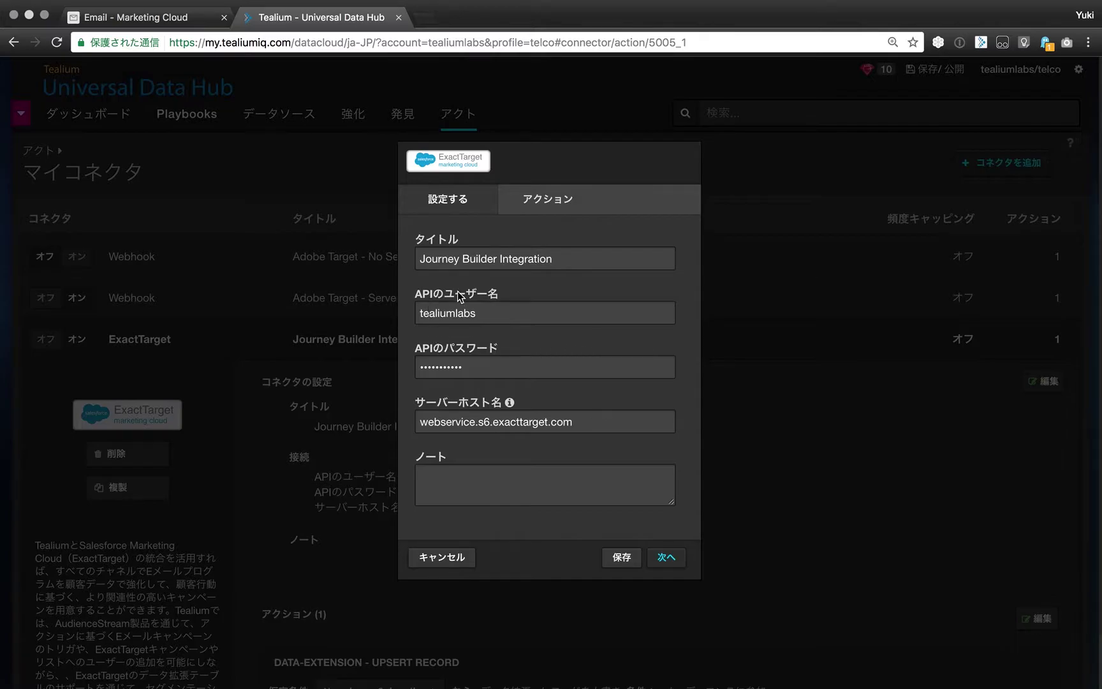
pyautogui.click(552, 205)
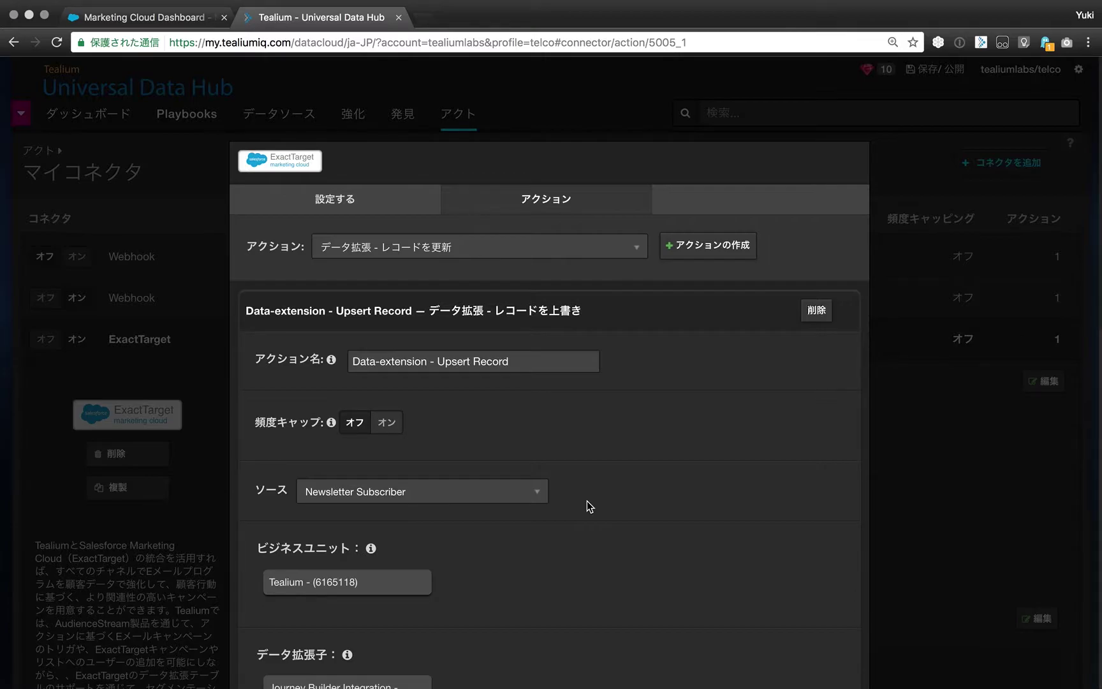
pyautogui.scroll(-5, 586, 500)
pyautogui.scroll(-2, 586, 500)
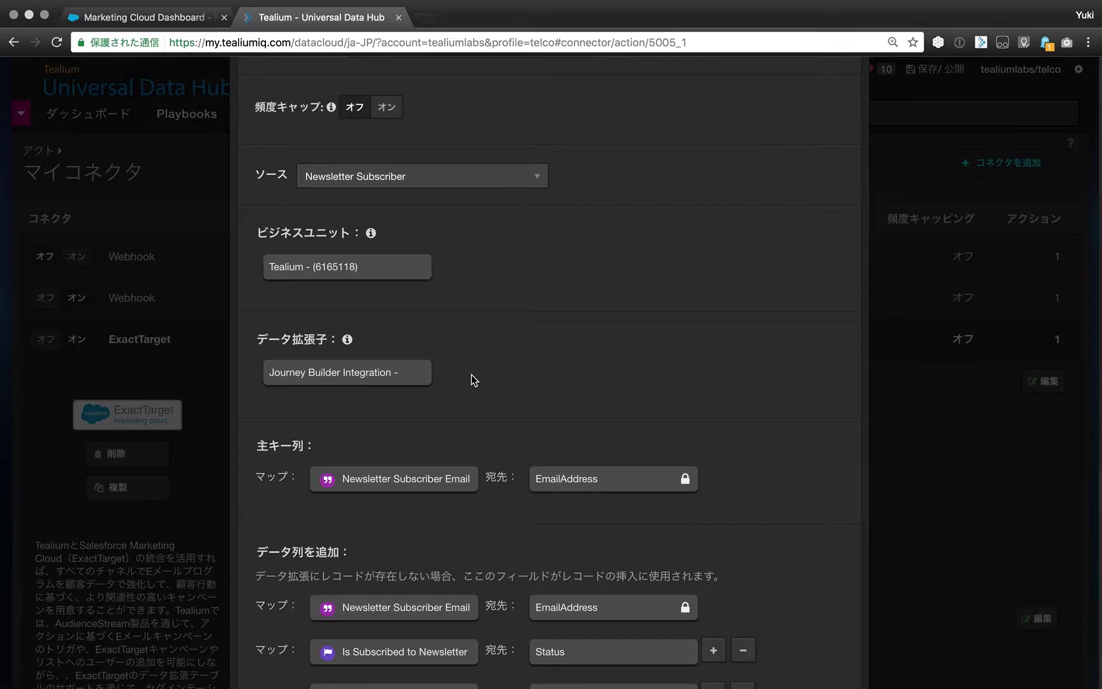
pyautogui.scroll(-2, 472, 379)
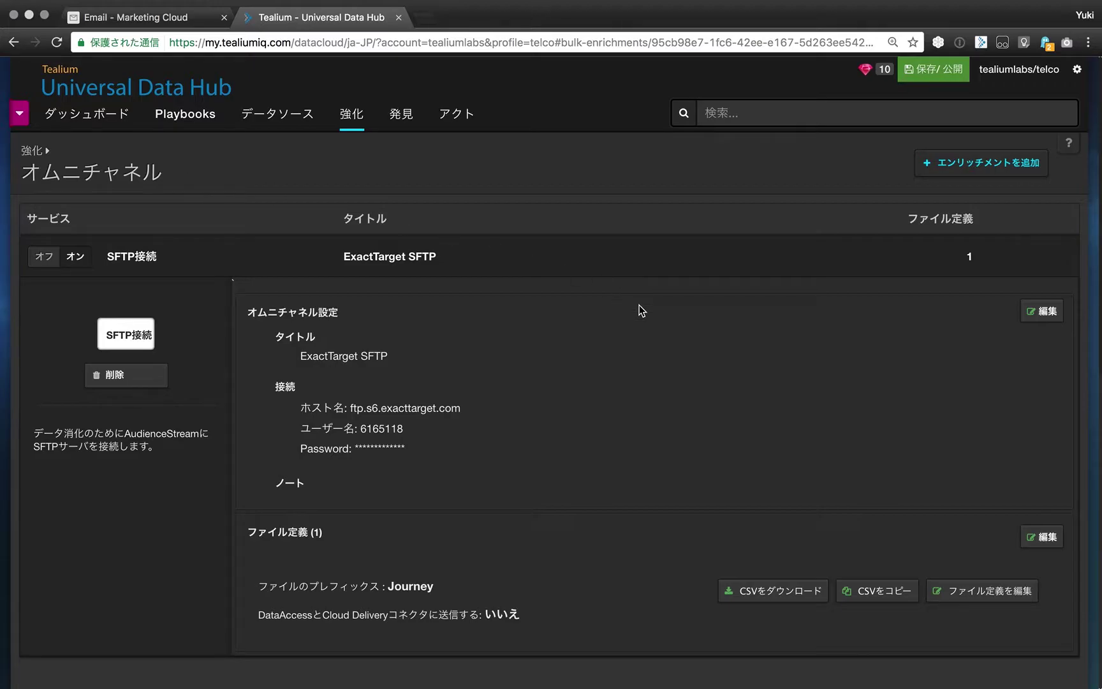
# Open the ExactTarget SFTP omnichannel connection and review the Journey file definition's prefix, visitor ID mapping and CSV columns
pyautogui.click(1044, 312)
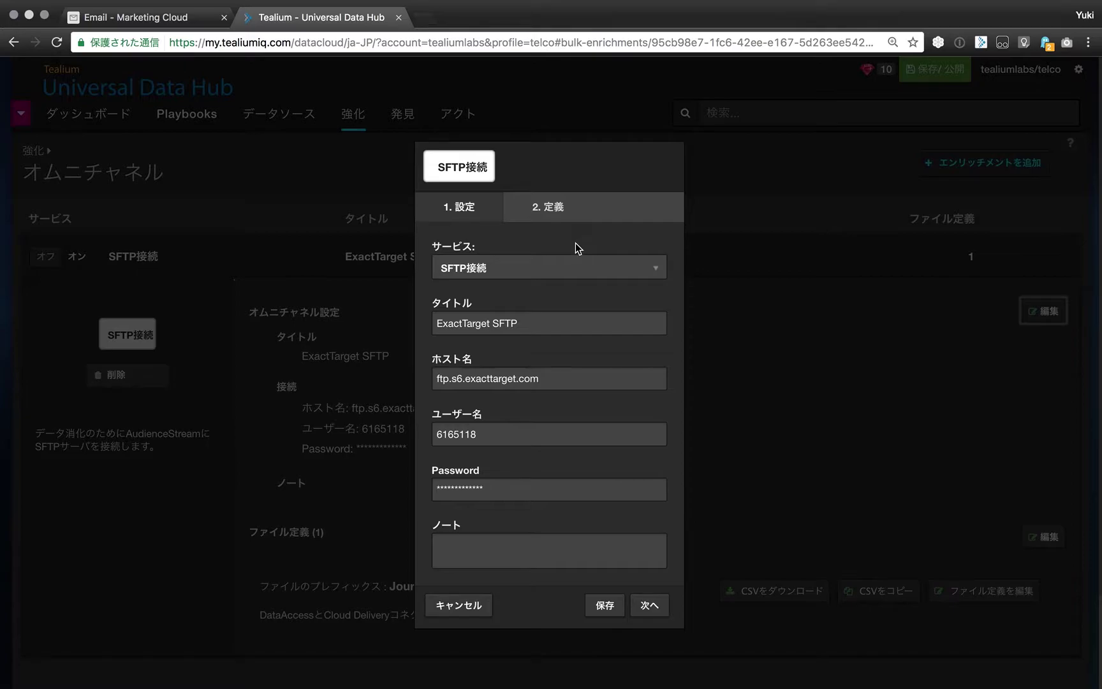
pyautogui.click(547, 211)
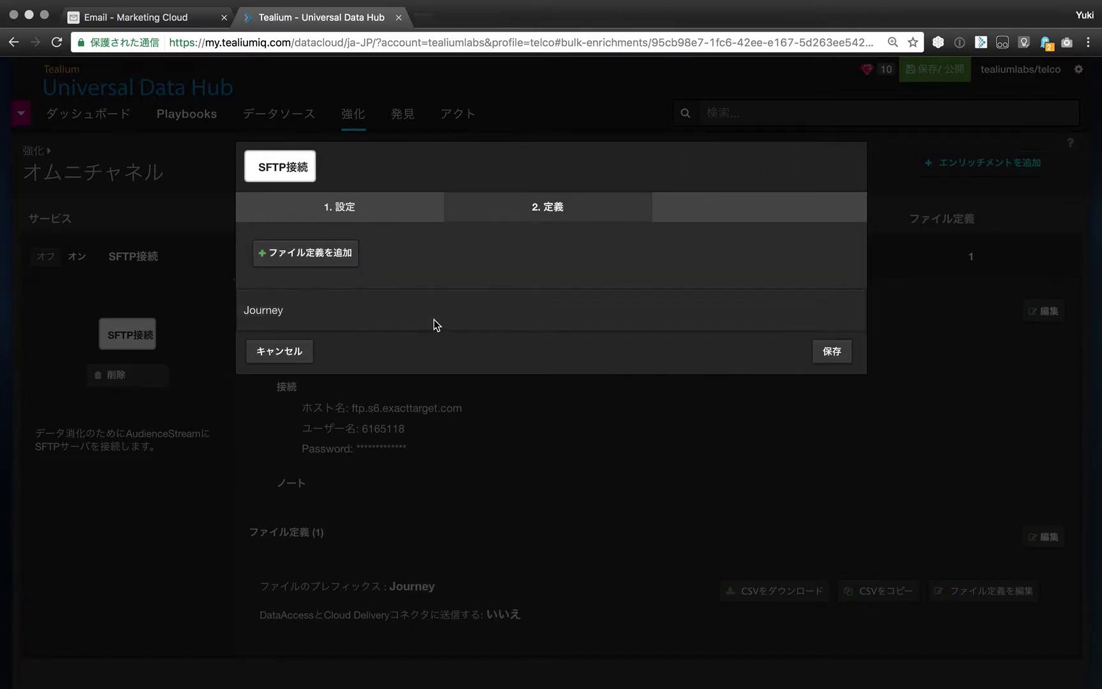
pyautogui.click(434, 323)
pyautogui.scroll(-3, 596, 393)
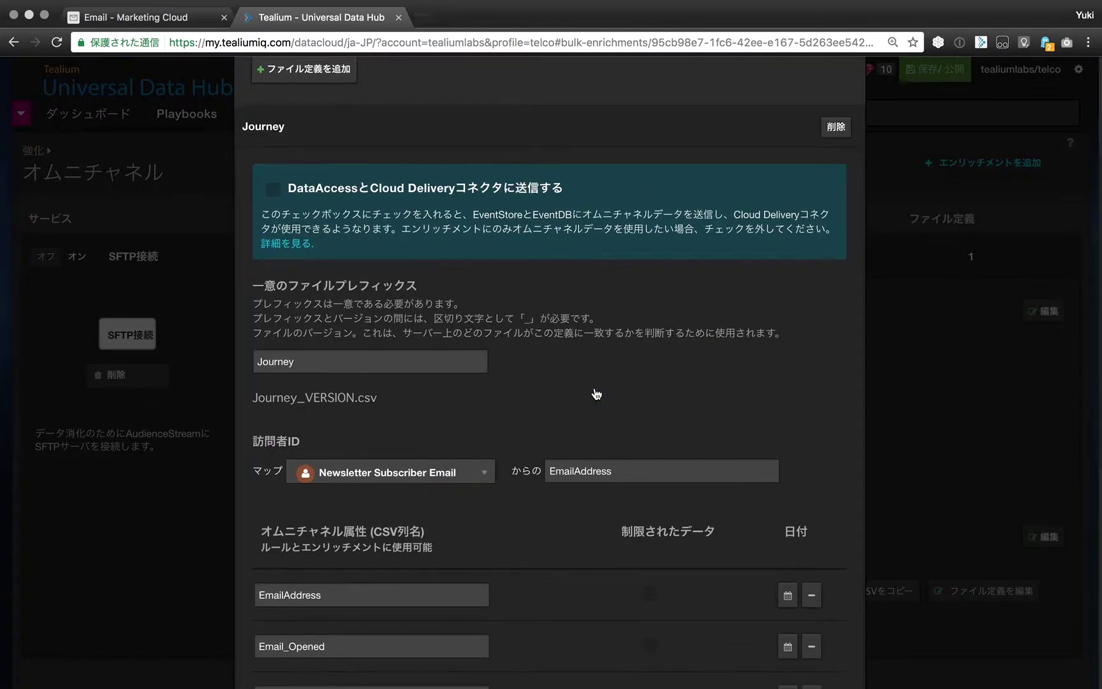
pyautogui.scroll(-1, 596, 394)
pyautogui.scroll(-4, 594, 388)
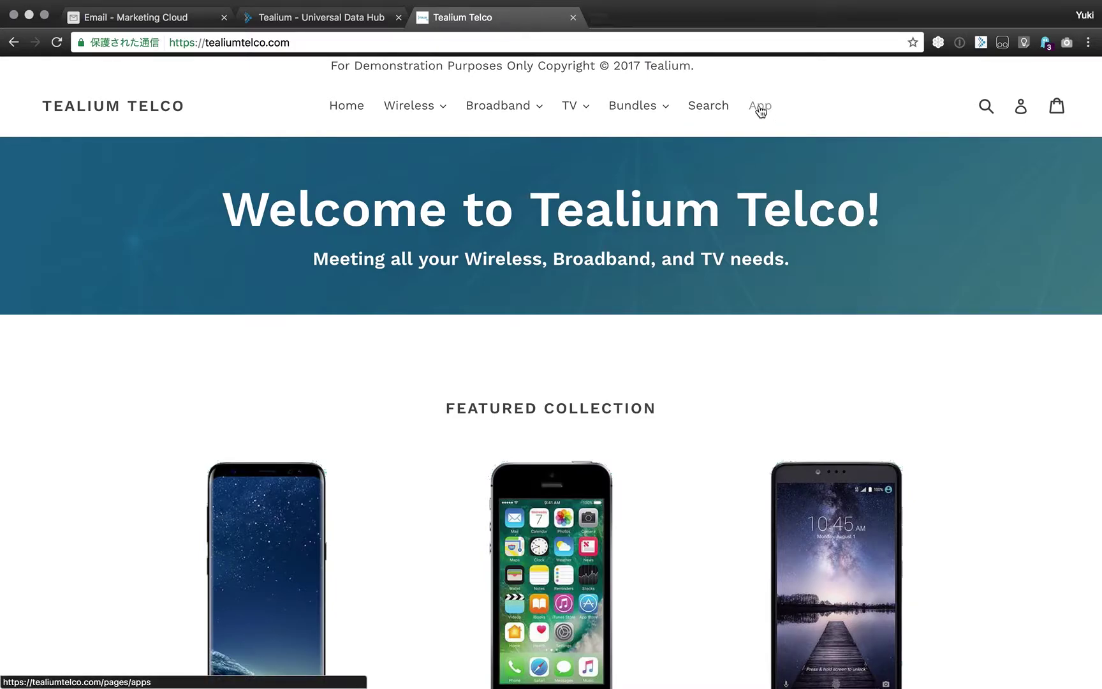
# On the Tealium Telco site's App page, select Android and fill in the phone number
pyautogui.click(759, 107)
pyautogui.click(382, 267)
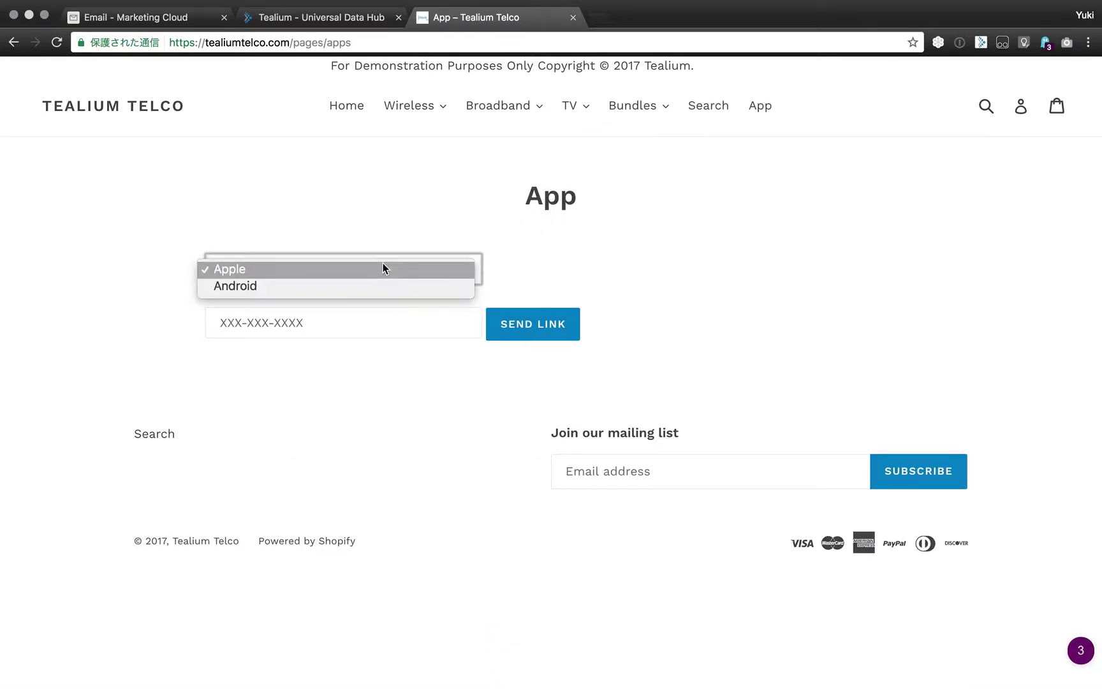
pyautogui.click(366, 321)
pyautogui.click(365, 324)
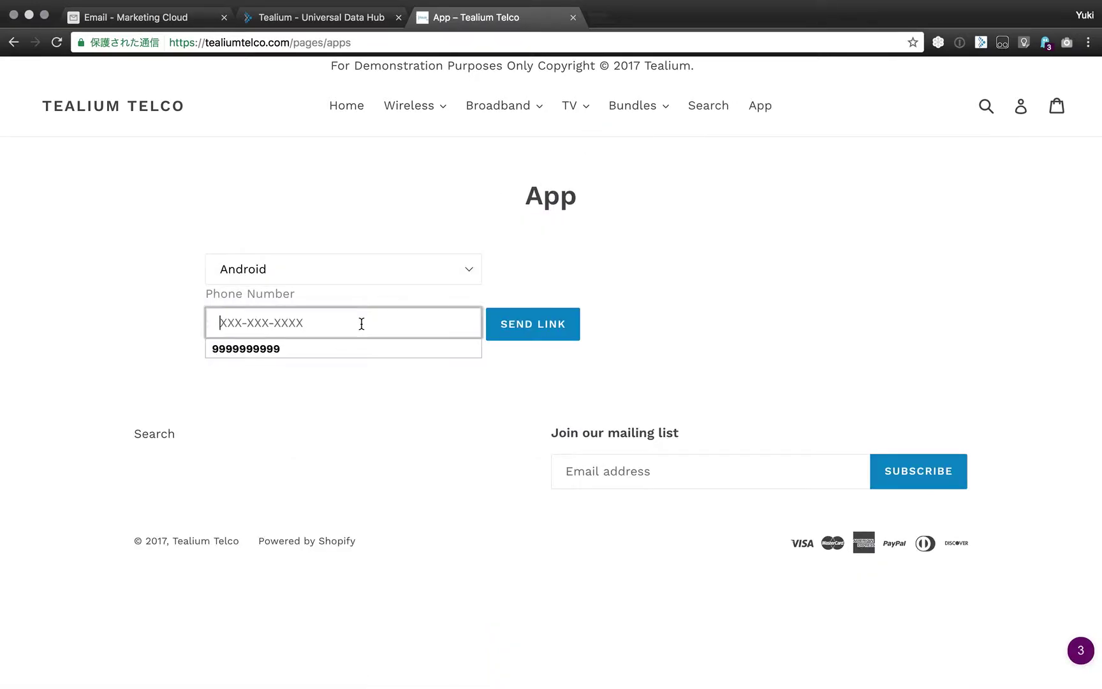
pyautogui.click(356, 344)
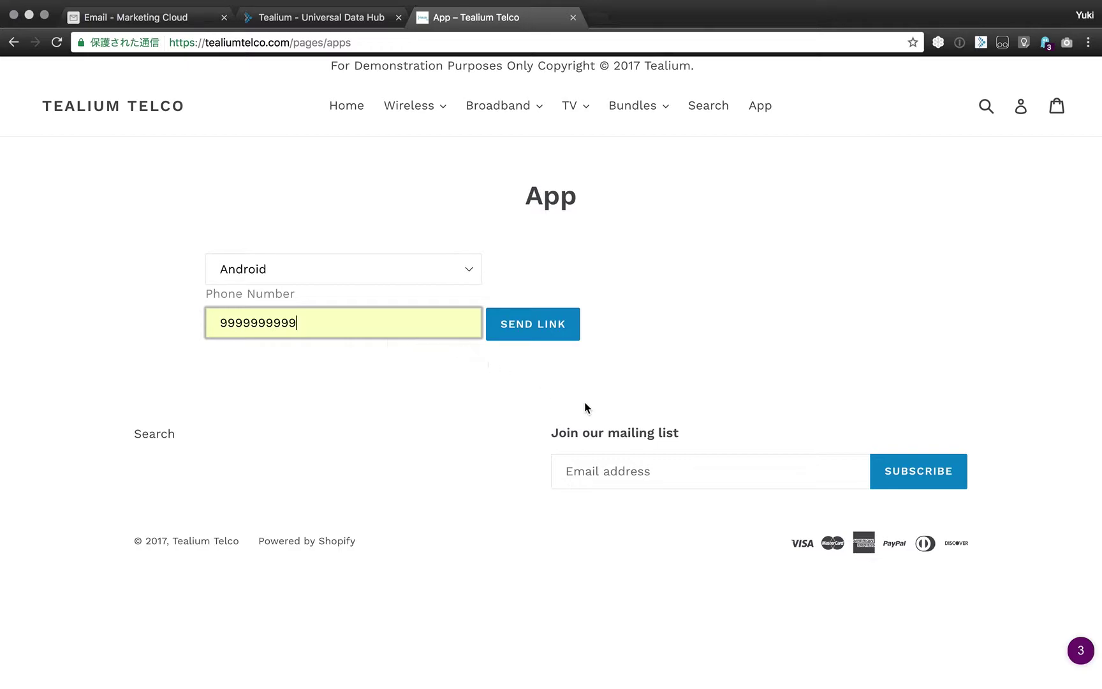
# Enter the test visitor's email address in the mailing list form and subscribe
pyautogui.click(700, 480)
pyautogui.press('super+v')
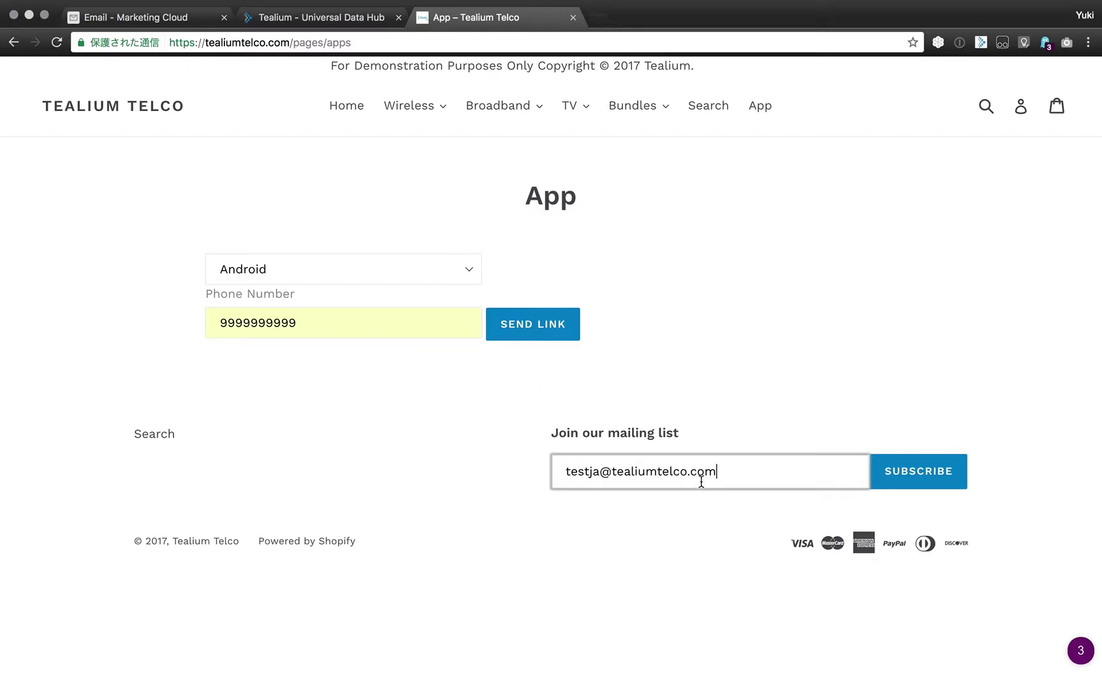
pyautogui.click(920, 491)
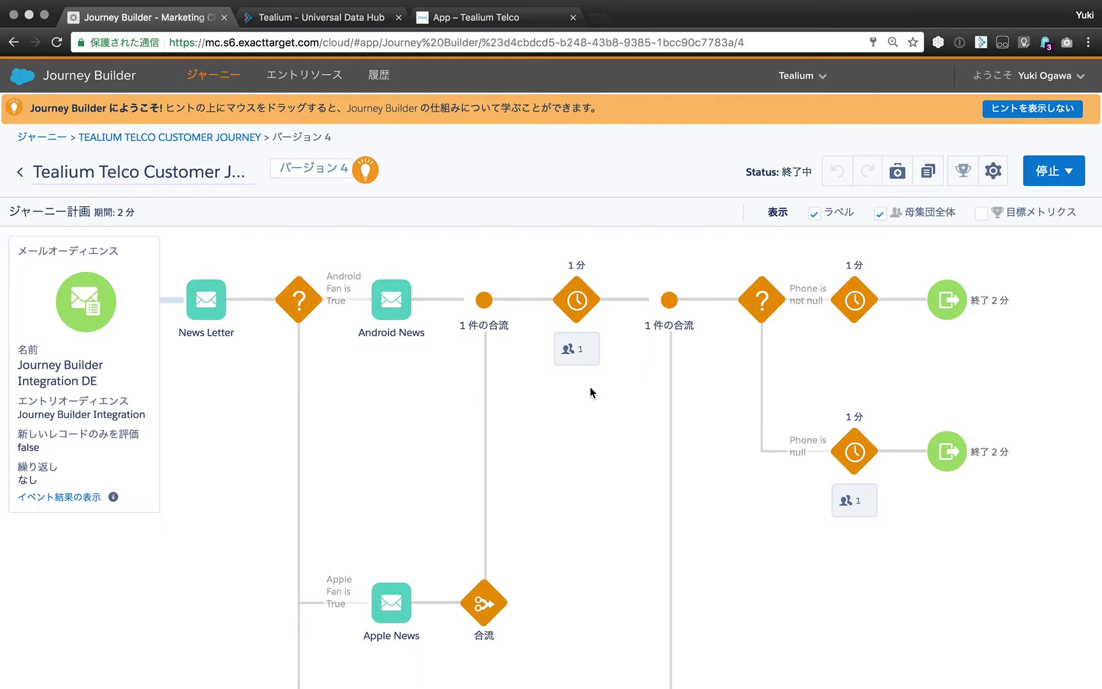
# Open the history in Journey Builder and check the past 30 days' records for the Android News email activity
pyautogui.click(380, 77)
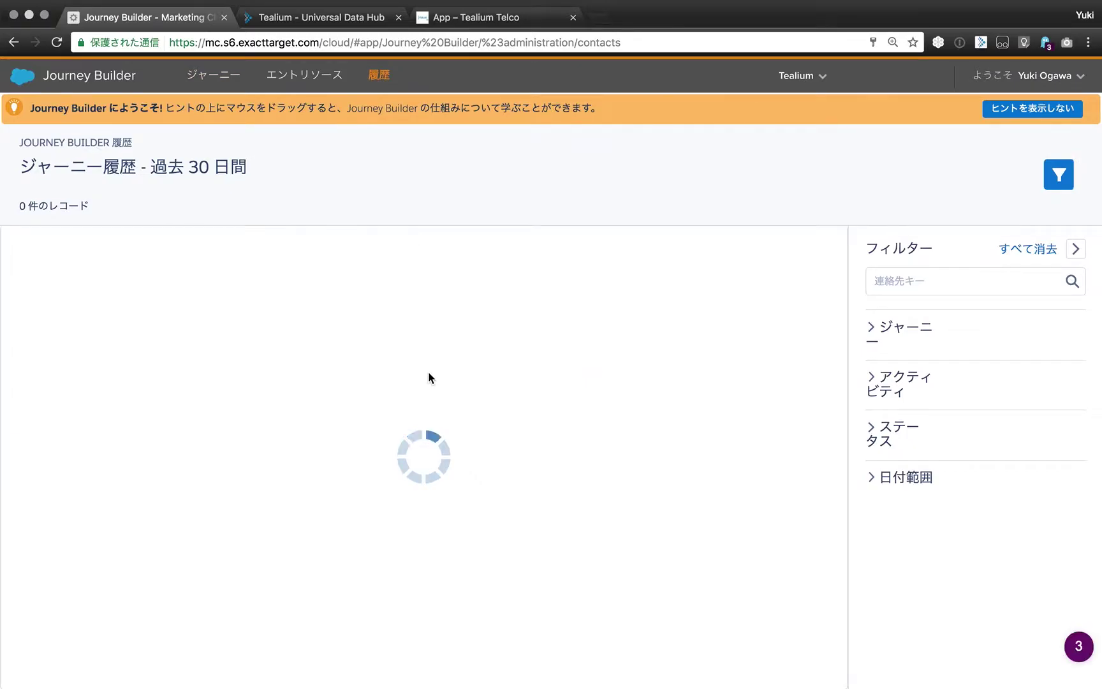
pyautogui.scroll(-4, 429, 372)
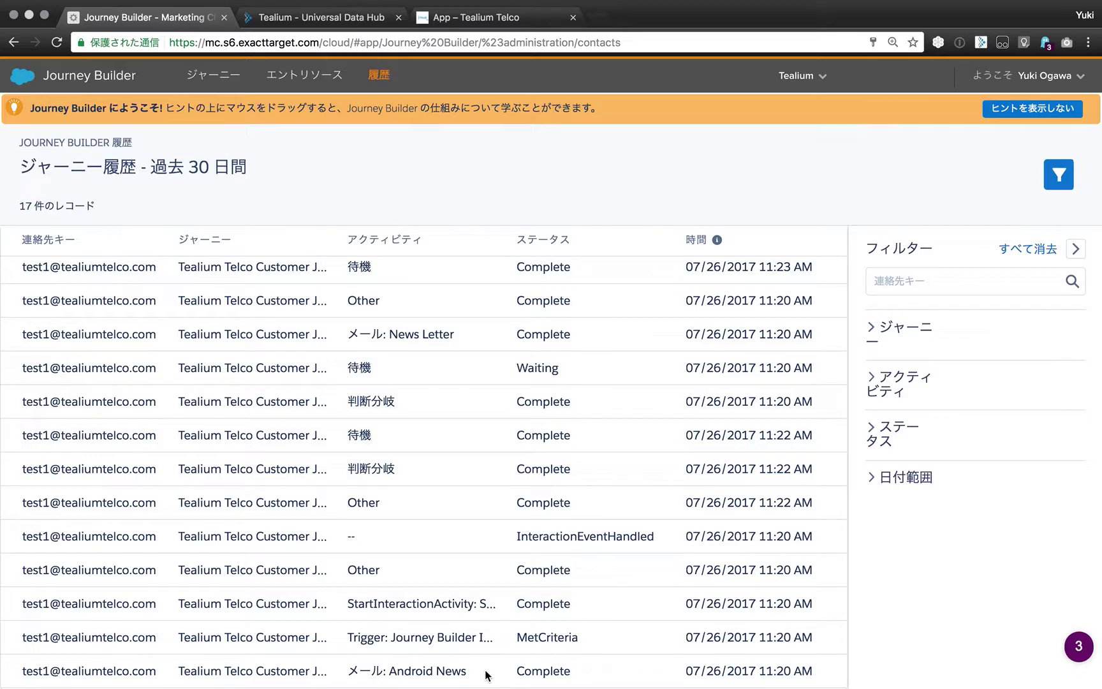
pyautogui.moveTo(484, 673); pyautogui.dragTo(106, 672)
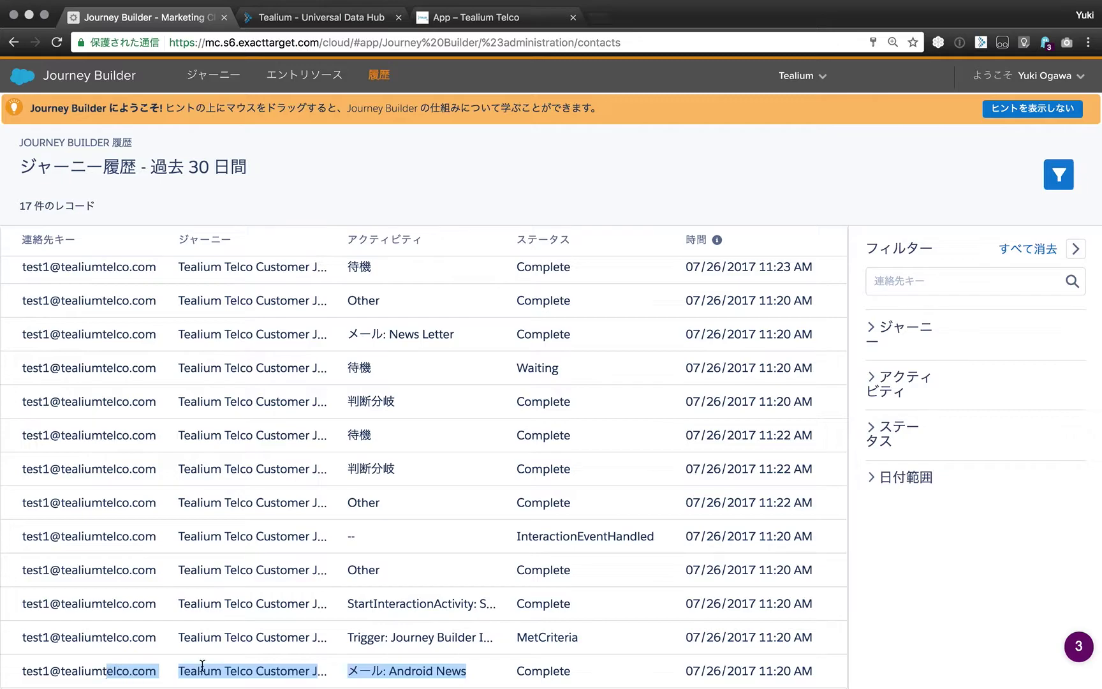
pyautogui.click(279, 666)
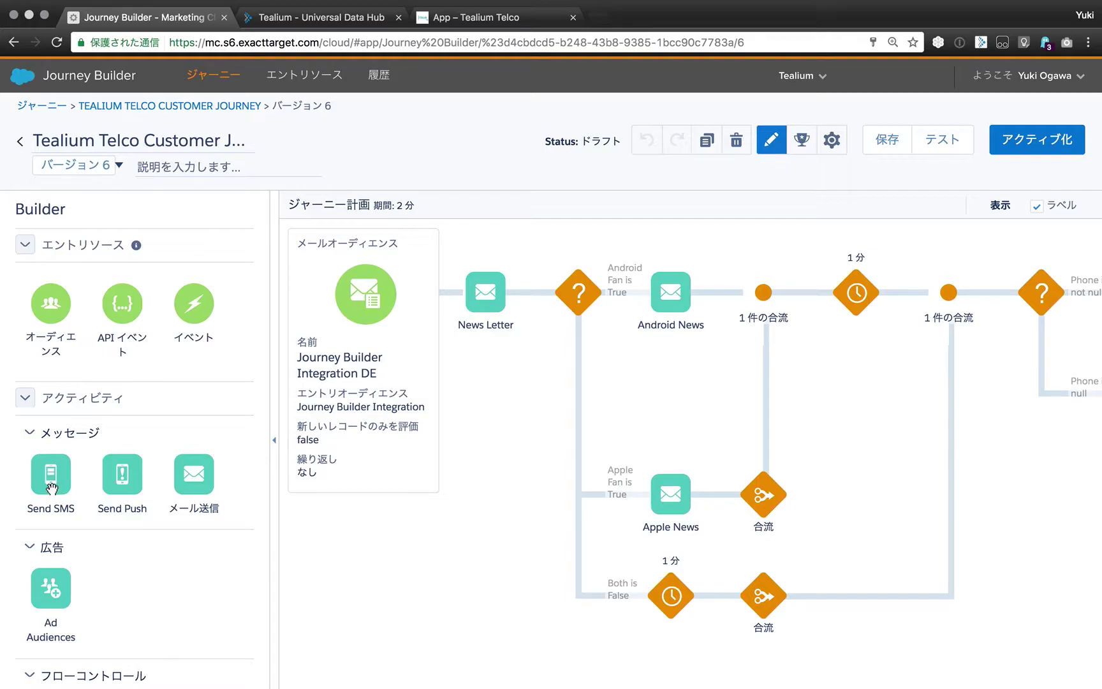
# Add a Send SMS activity to version 6 of the journey, between the second merge point and the Phone decision split
pyautogui.moveTo(51, 488); pyautogui.dragTo(998, 302)
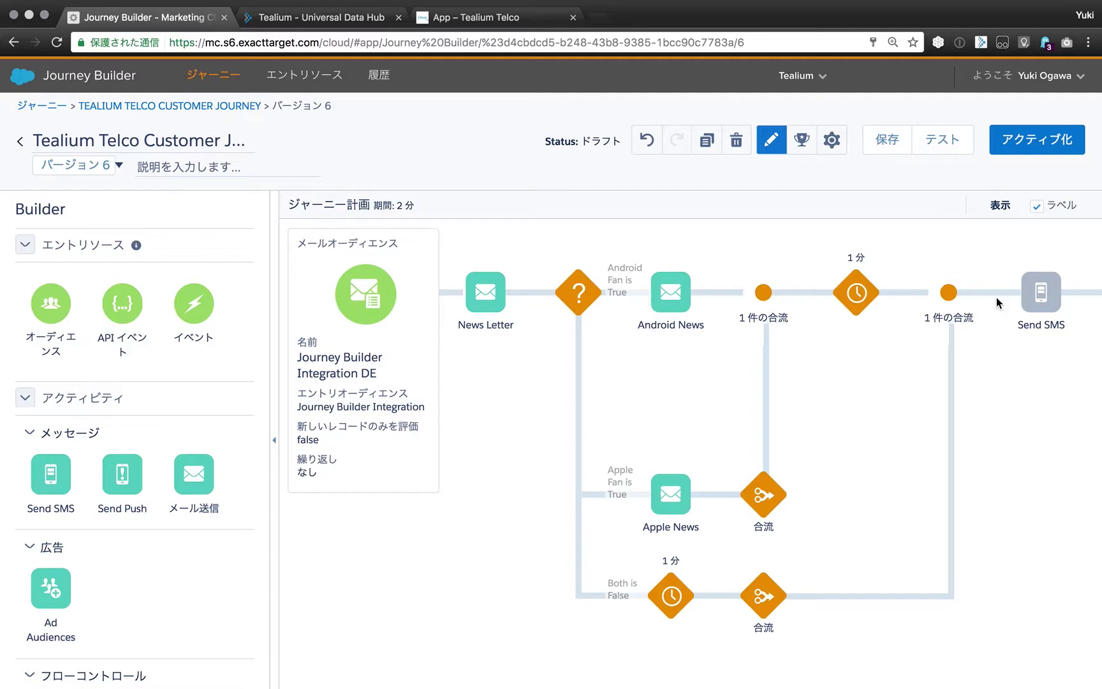